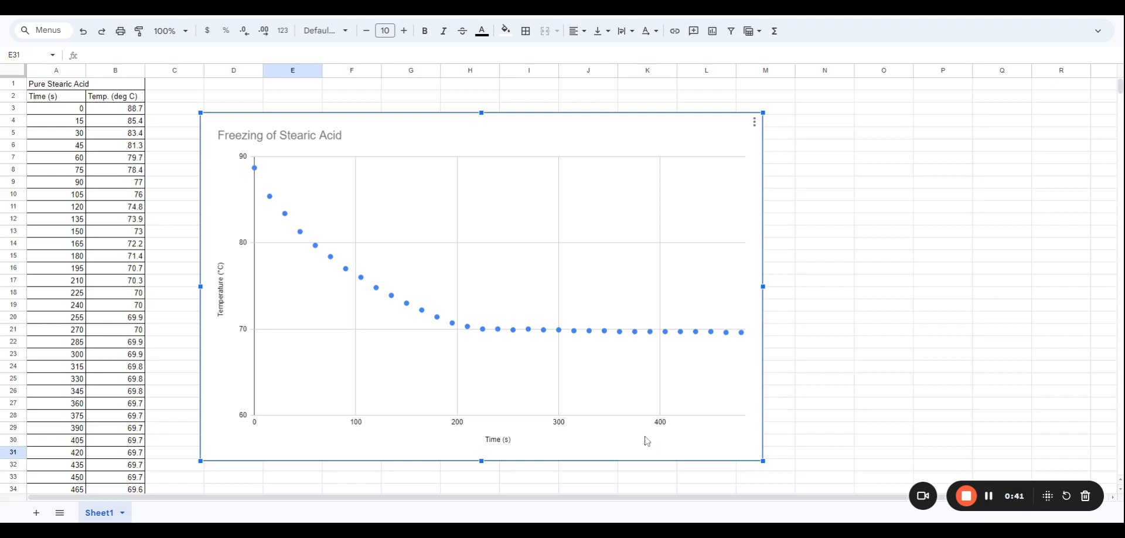
Move the chart to the right so it no longer covers the columns beside the data
drag(615, 447, 703, 427)
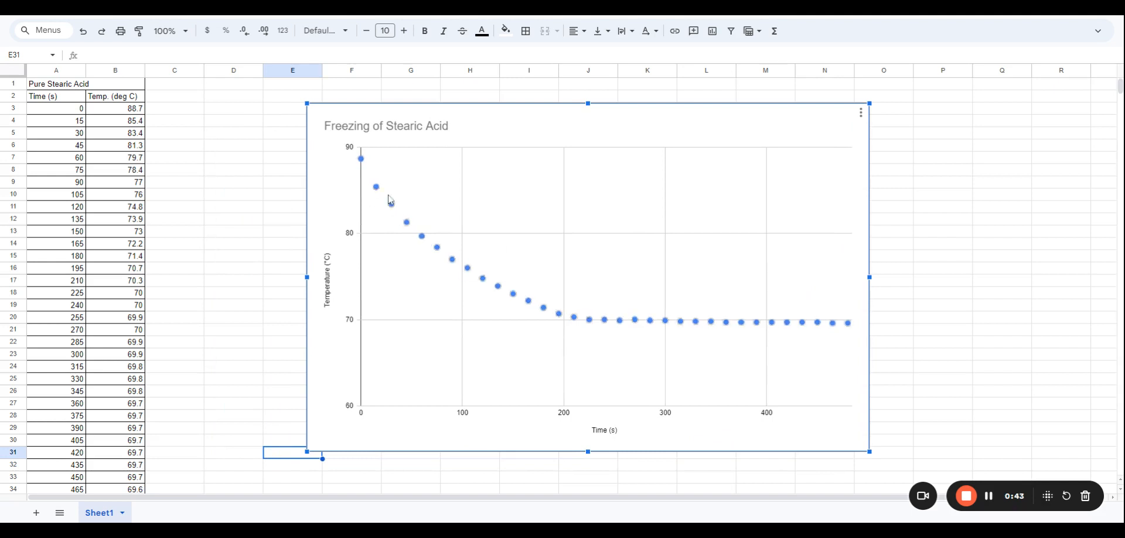
mouse_move(796, 327)
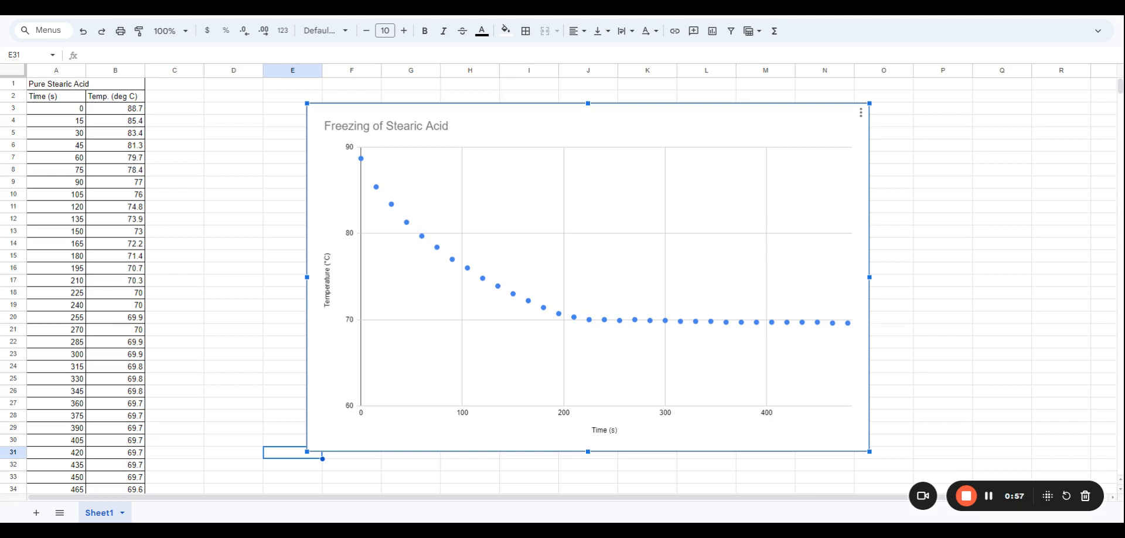
Paste the copied temperature column B into columns C and D
click(120, 70)
key(ctrl+c)
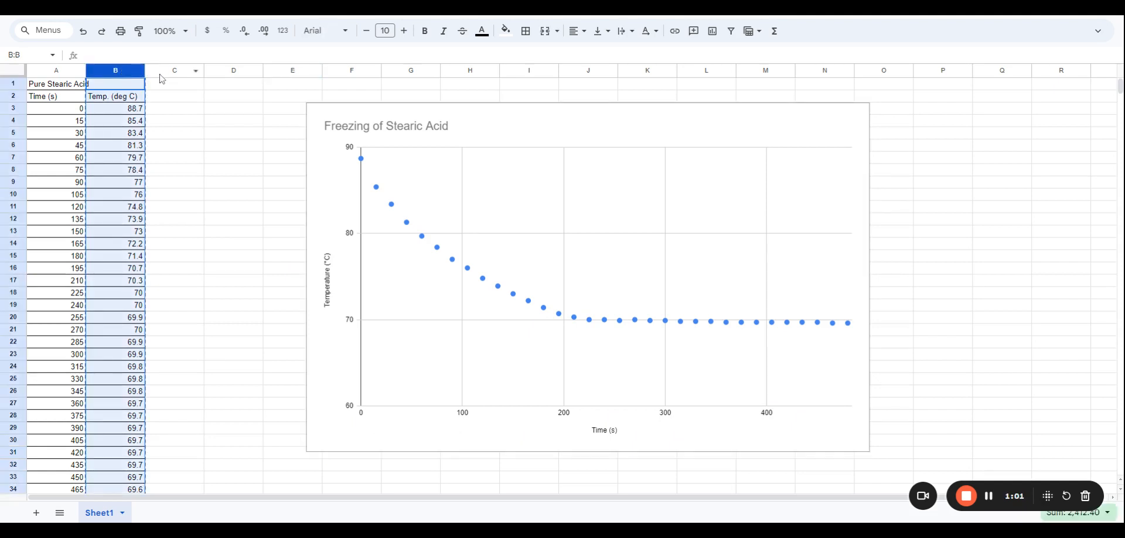
click(169, 70)
key(ctrl+v)
click(217, 71)
key(ctrl+v)
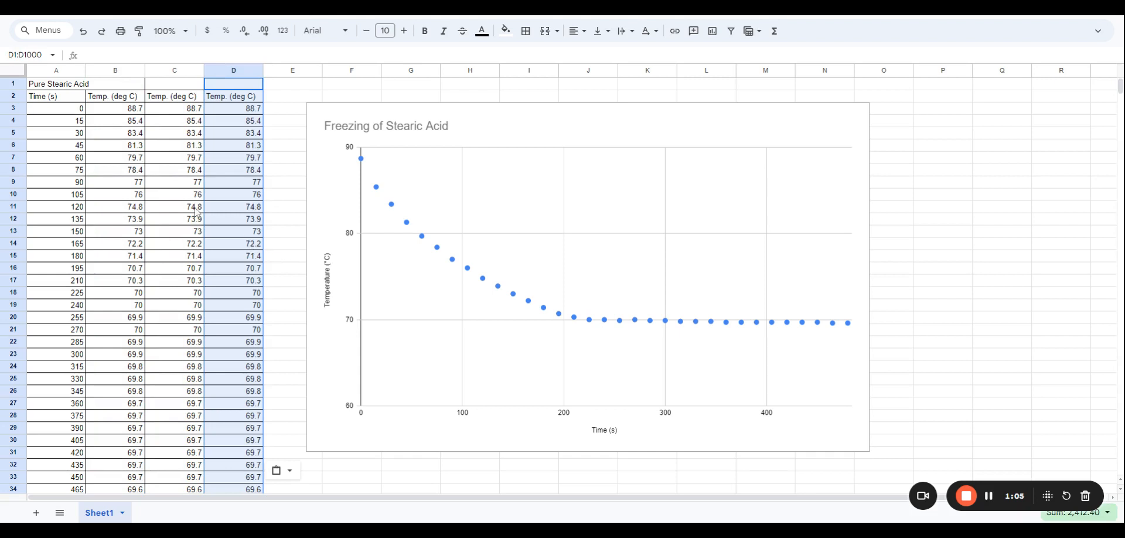
Clear the duplicated temperatures in C12:C35
click(215, 209)
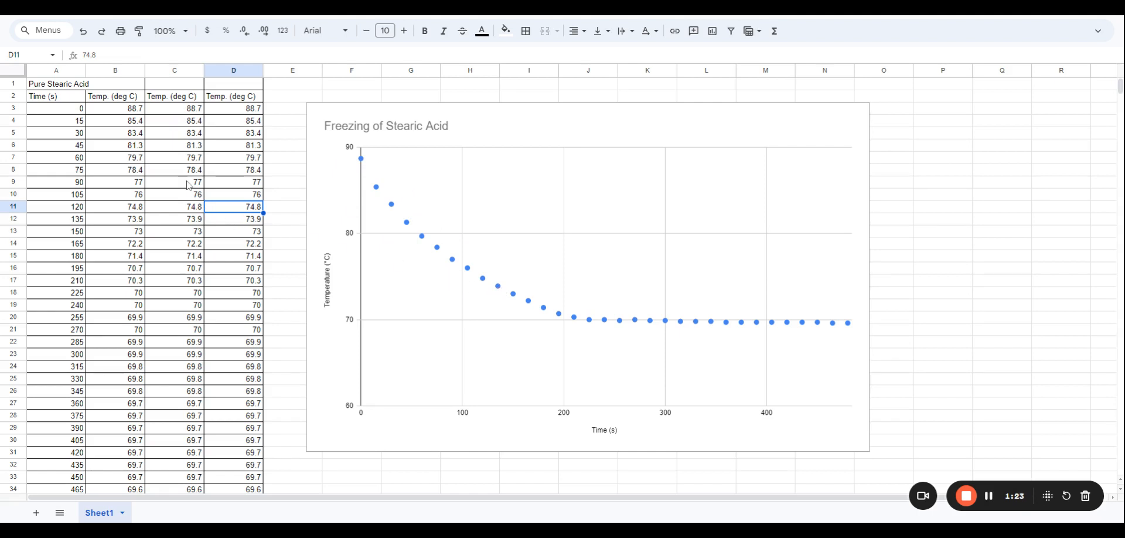
click(185, 222)
drag(186, 222, 189, 447)
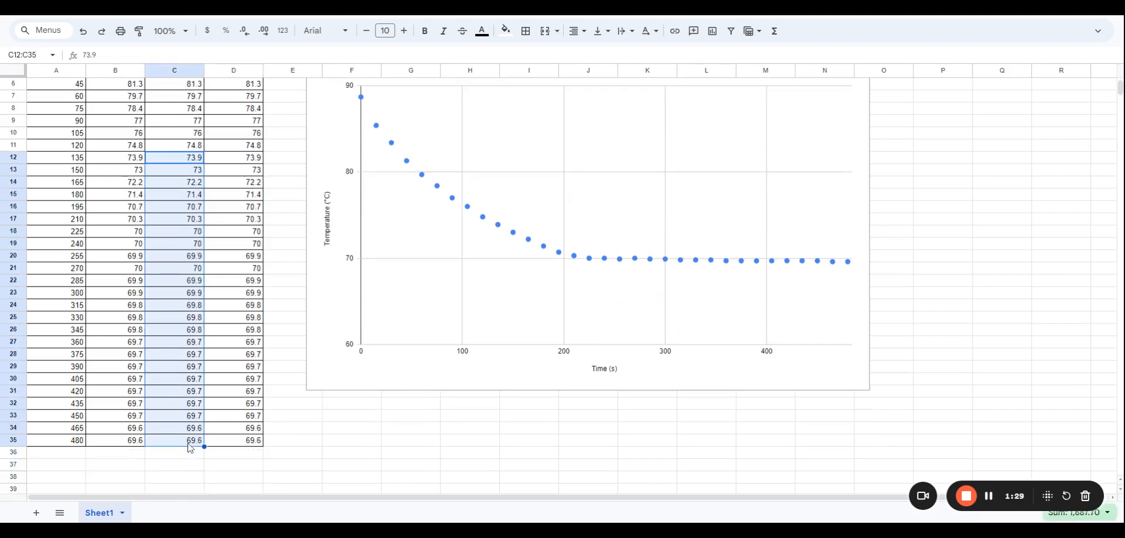
key(Delete)
scroll(166, 300, up, 2)
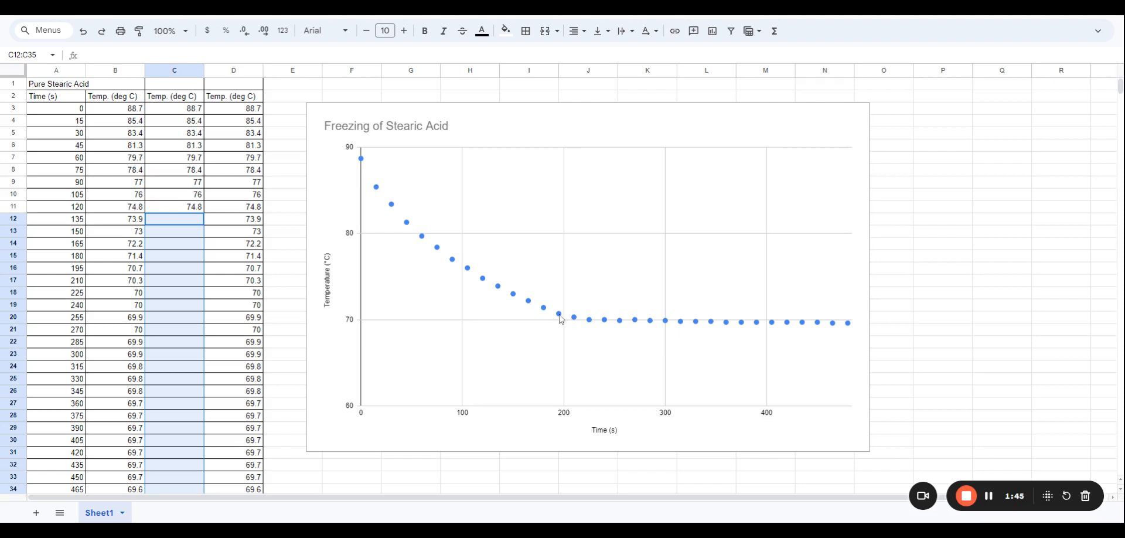
Clear the duplicated temperatures in D3:D15
click(241, 267)
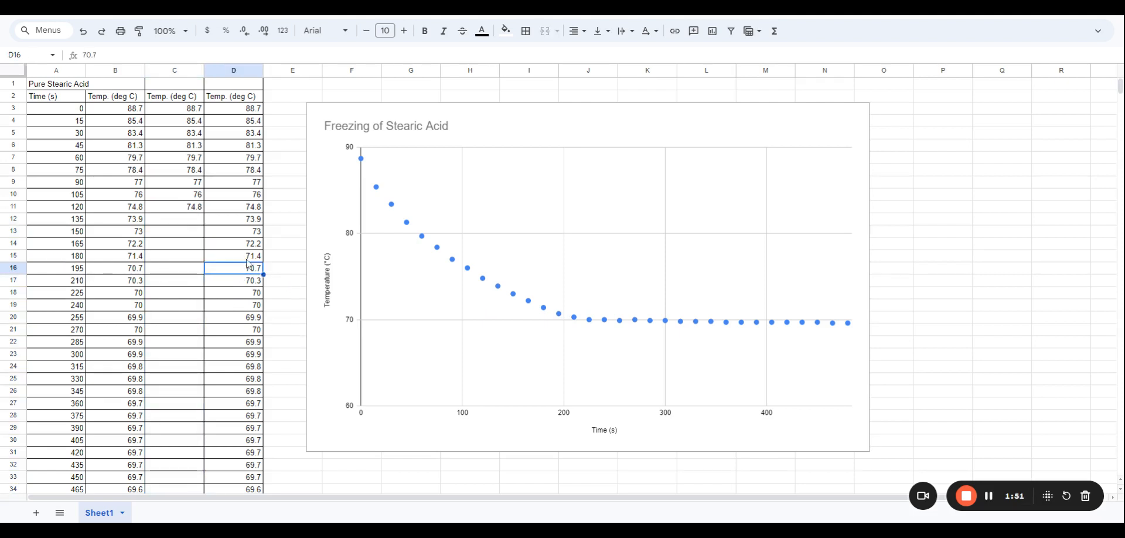
drag(248, 258, 250, 111)
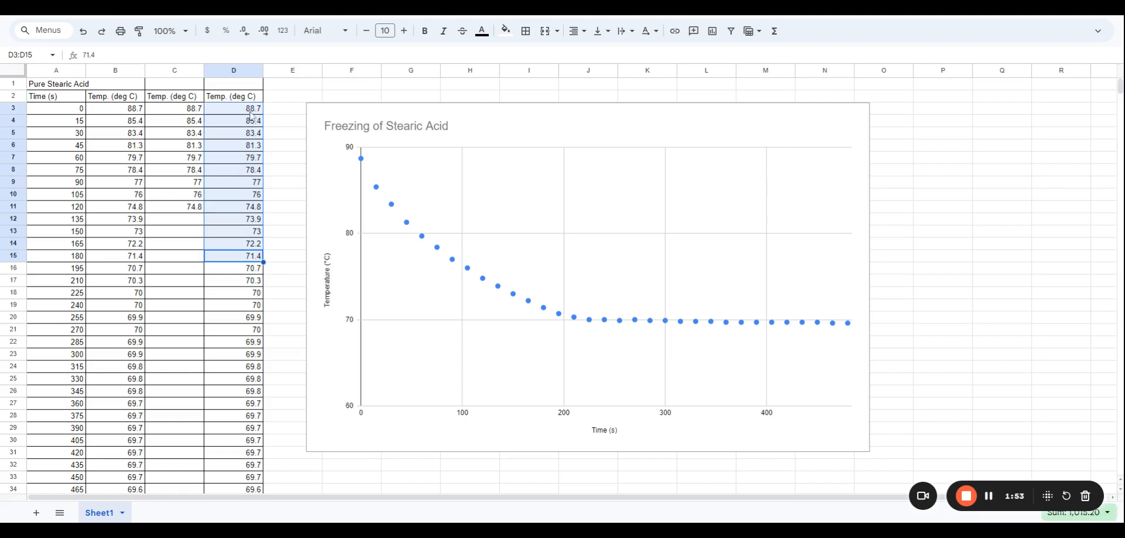
key(Delete)
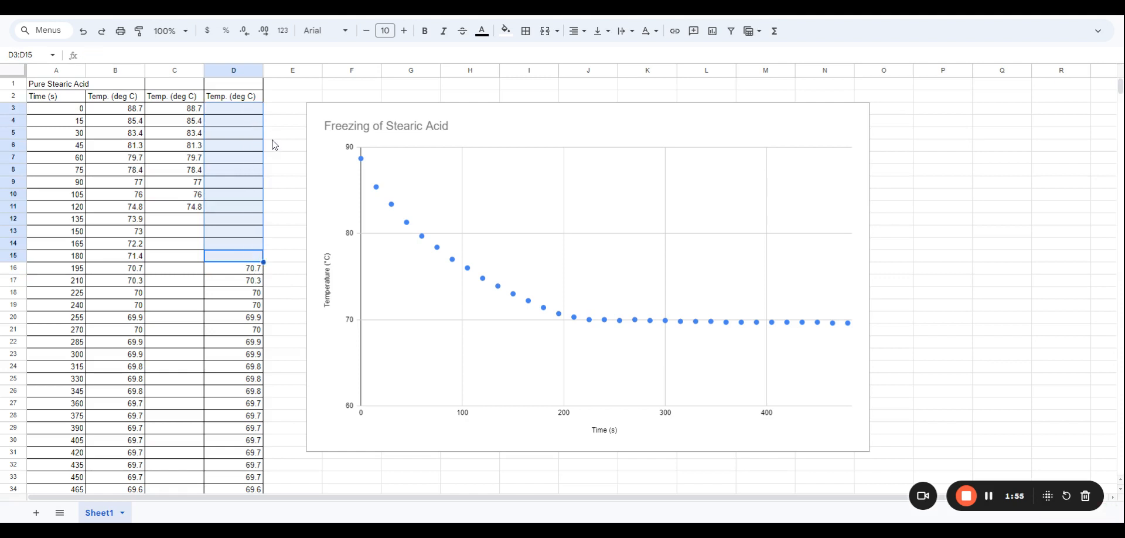
Open the chart editor and add C3:C35 as a new series in the scatter chart
double_click(469, 272)
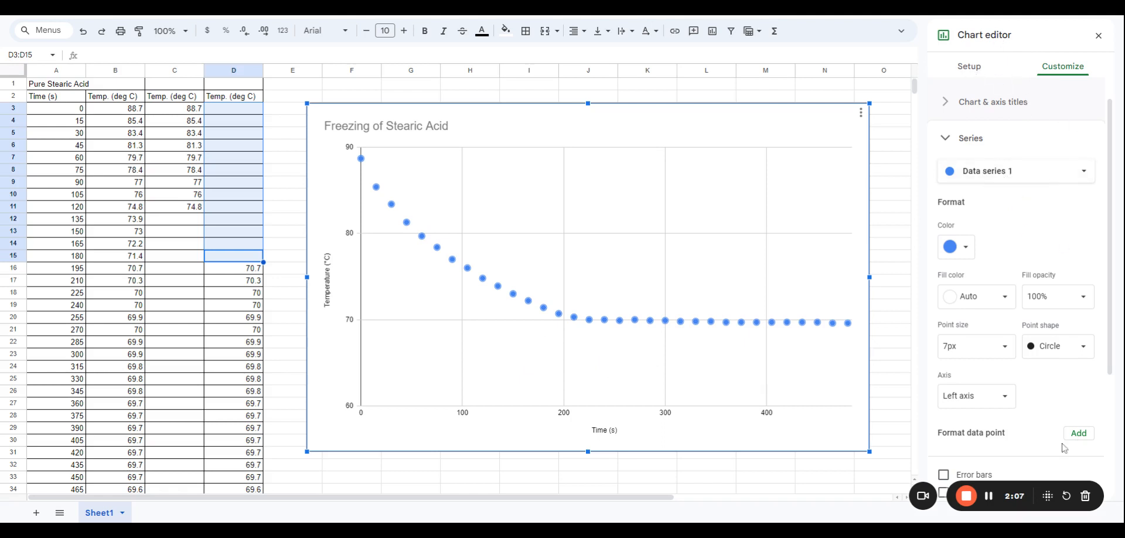
drag(1047, 495, 154, 498)
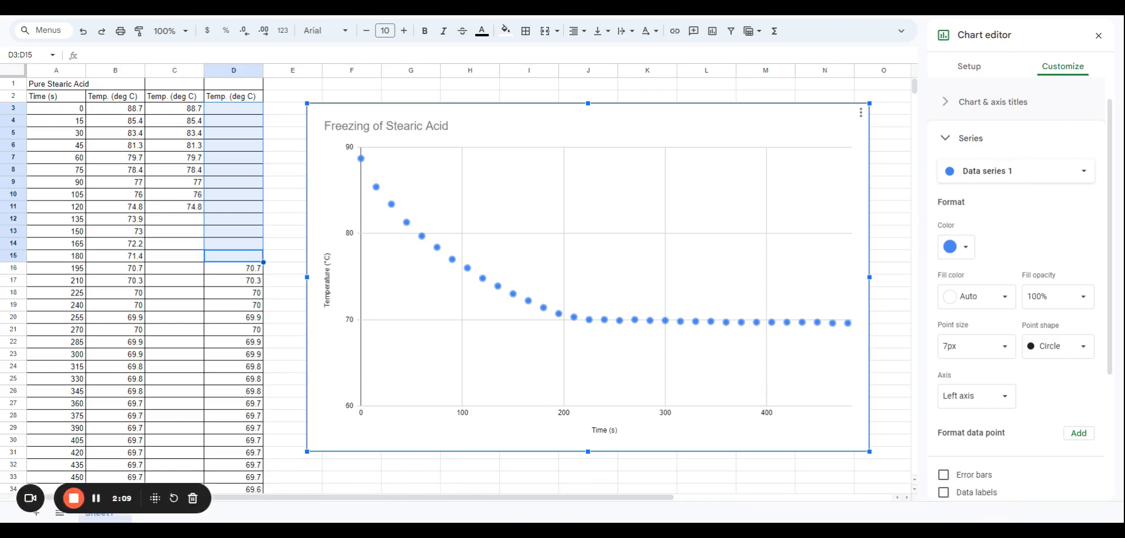
click(984, 71)
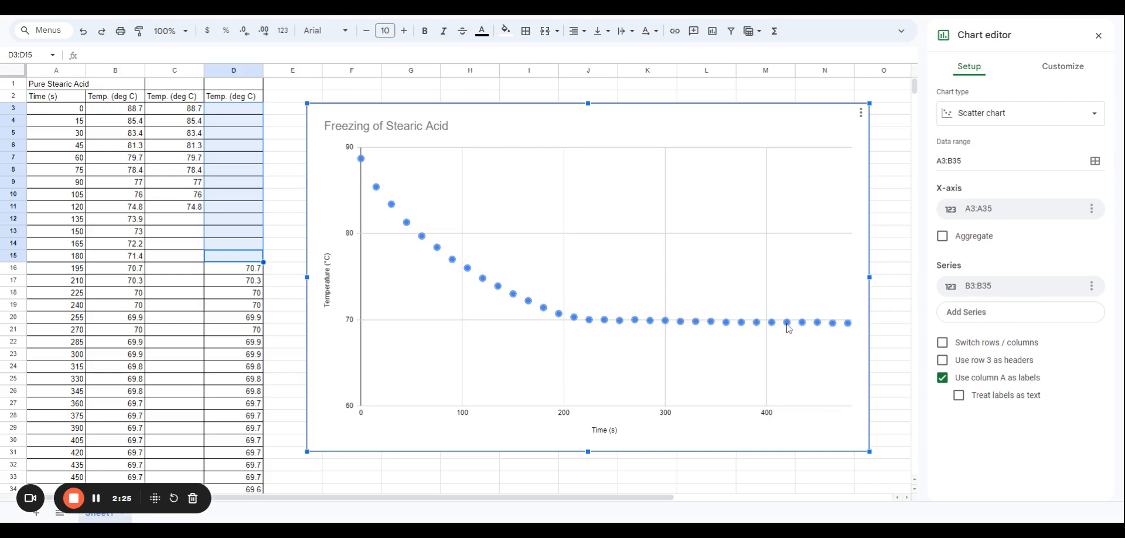
click(972, 318)
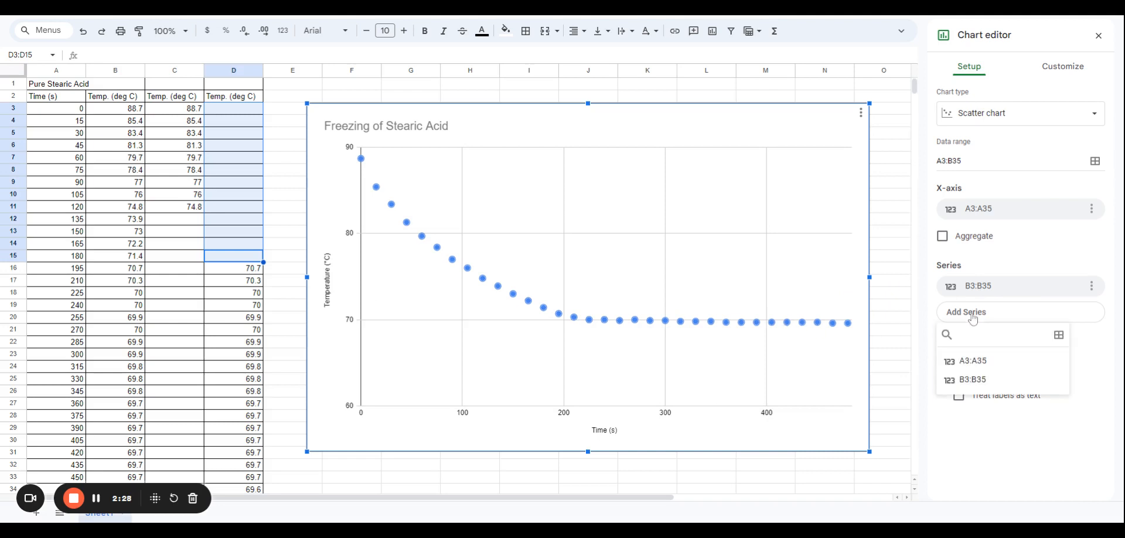
click(1060, 338)
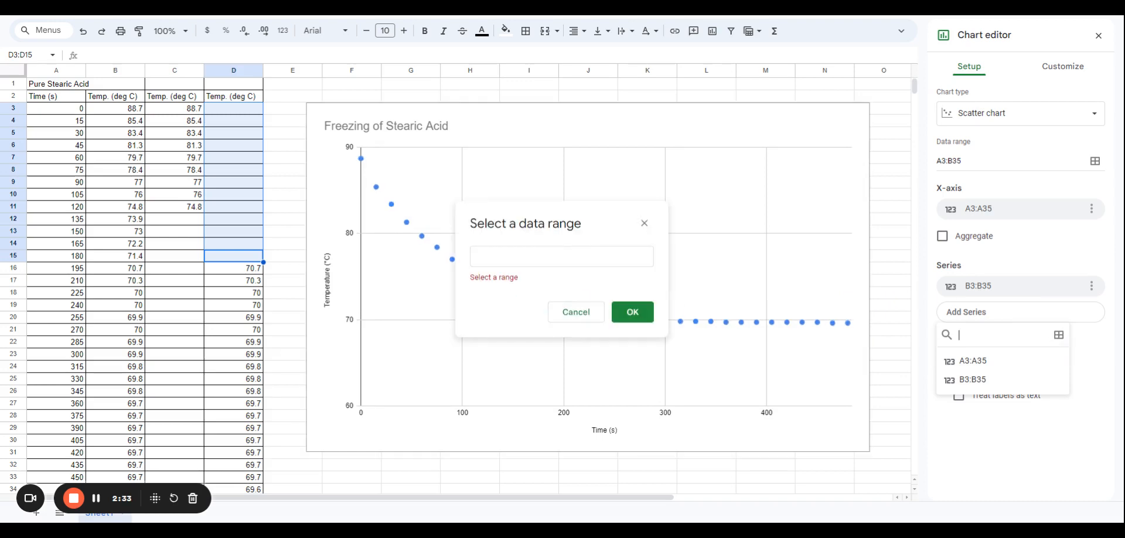
click(182, 111)
drag(182, 112, 190, 375)
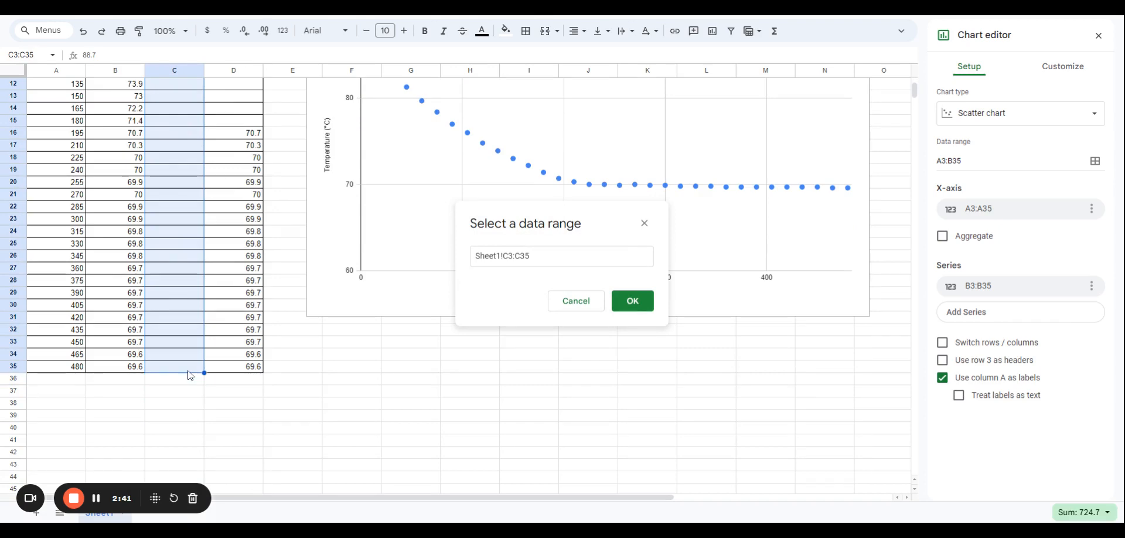
scroll(190, 375, up, 5)
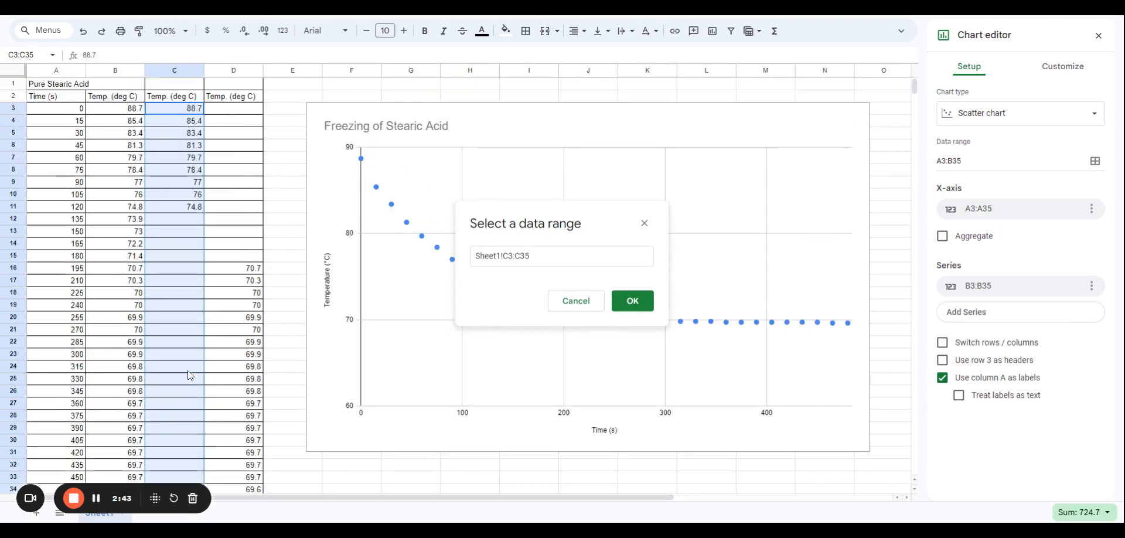
scroll(190, 363, down, 2)
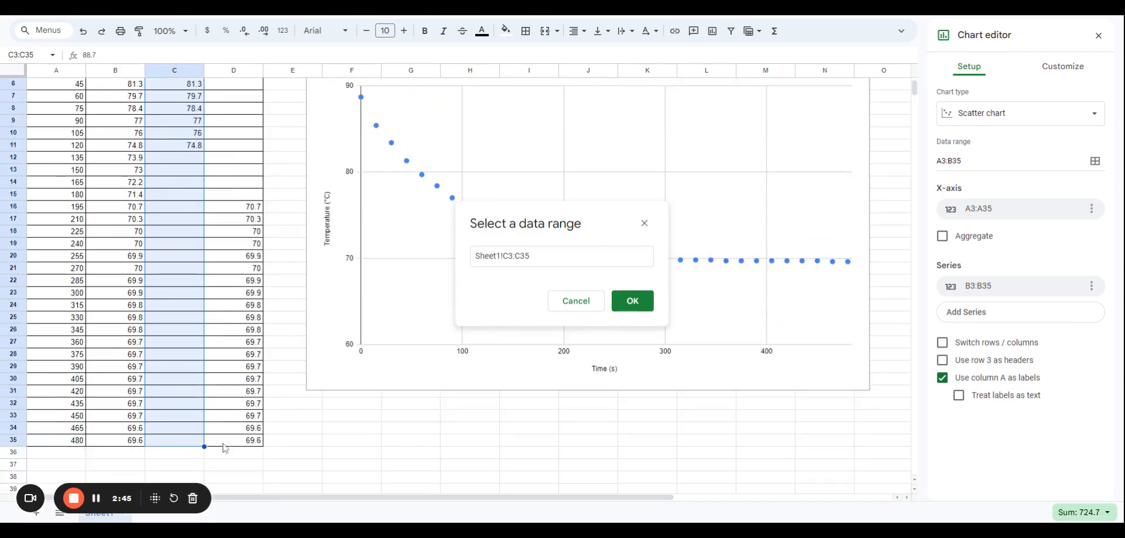
scroll(263, 421, up, 2)
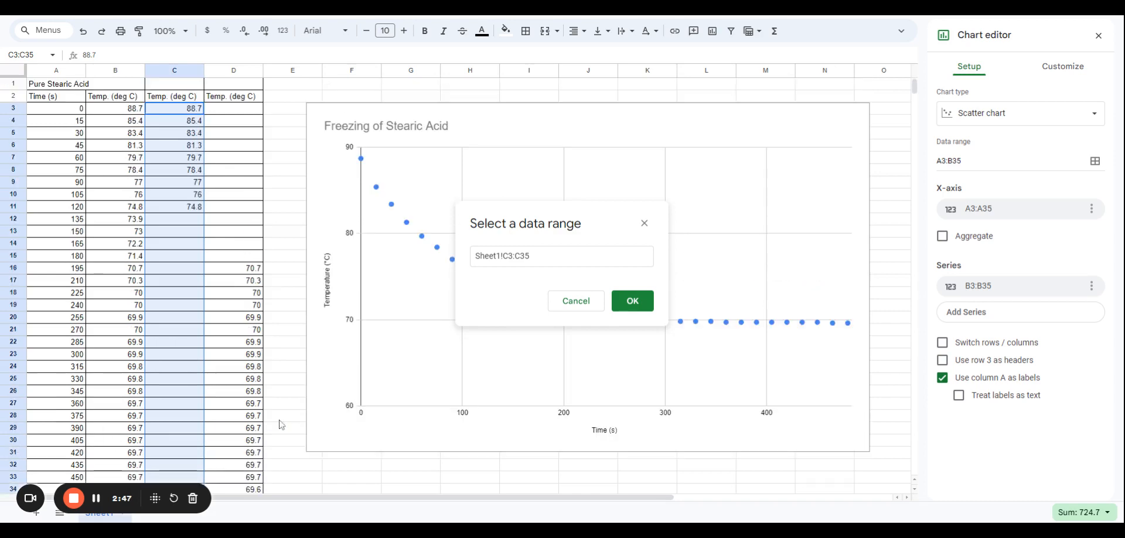
click(631, 305)
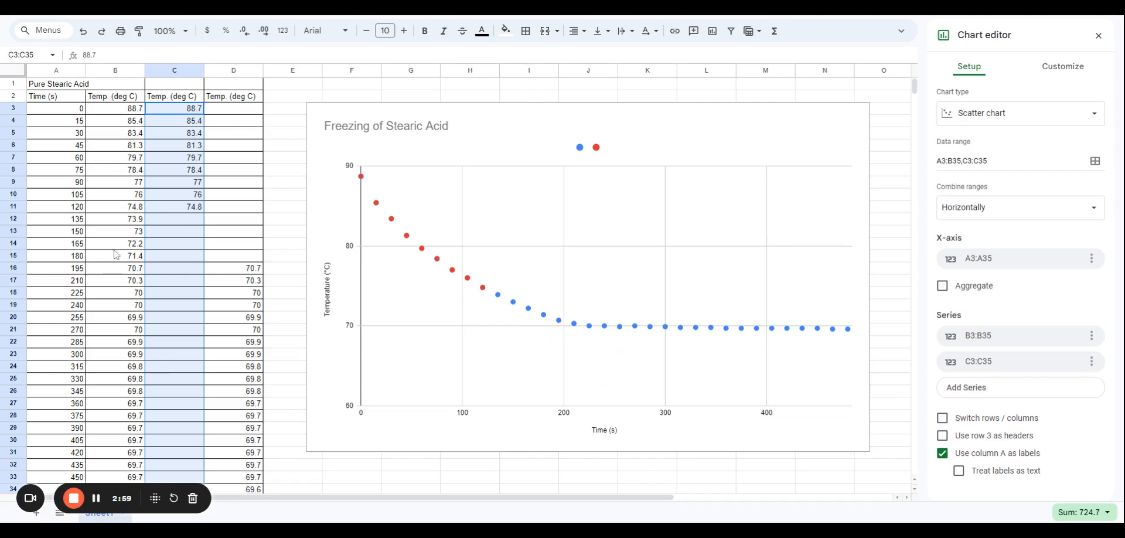
Copy the temperatures B12:B15 into C12:C15
drag(133, 224, 134, 262)
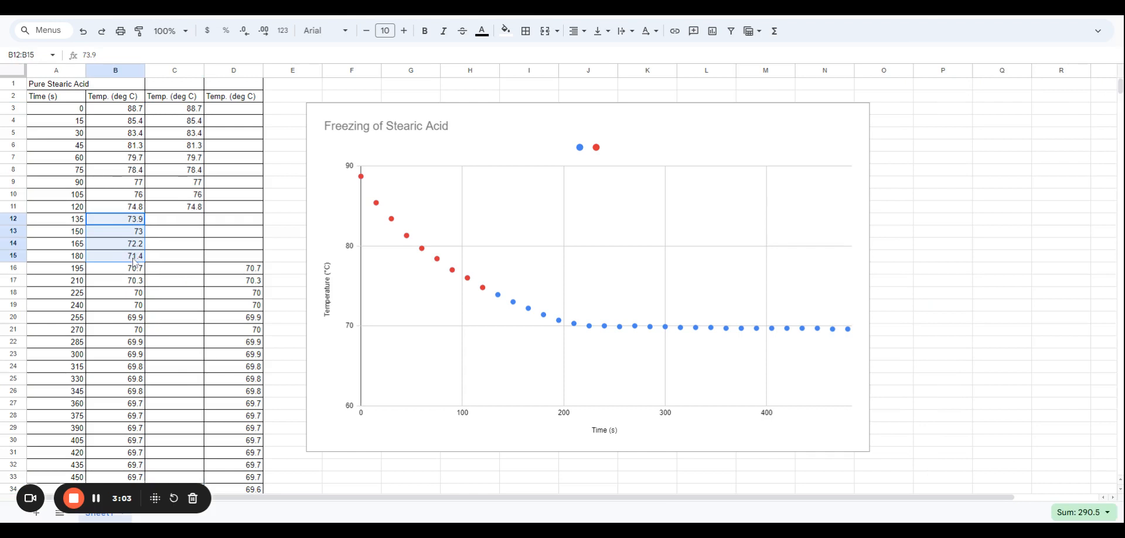
key(ctrl+c)
click(175, 220)
key(ctrl+v)
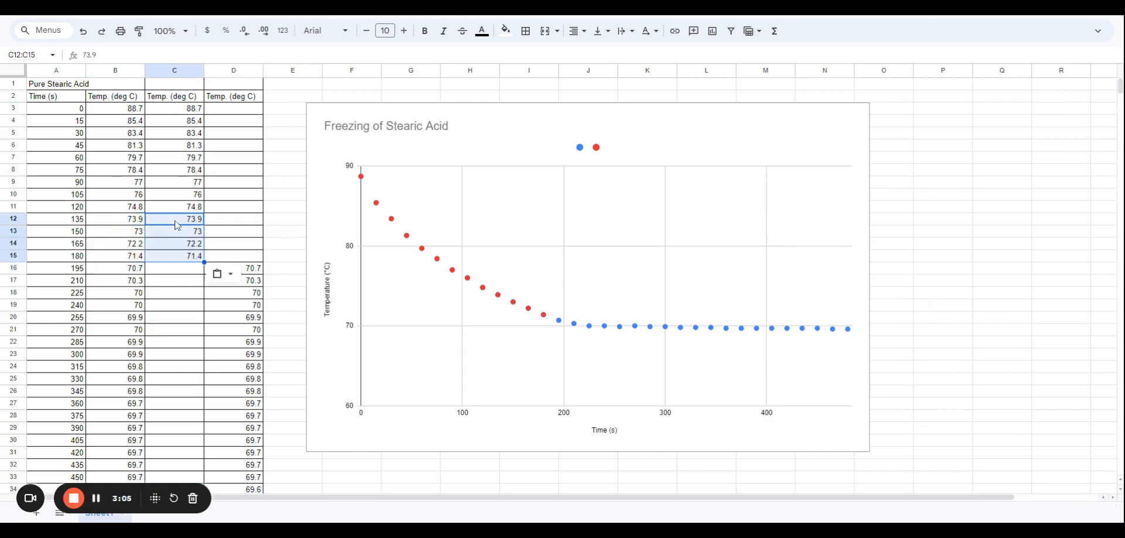
Clear cells C15, C14 and C3 in the second temperature column
click(179, 257)
key(Delete)
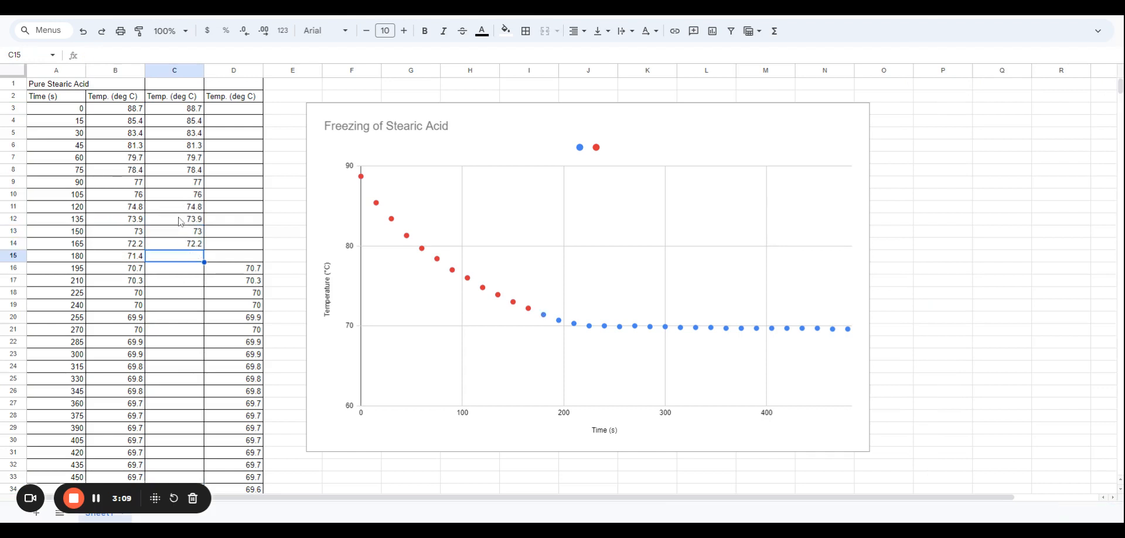
click(181, 245)
key(Delete)
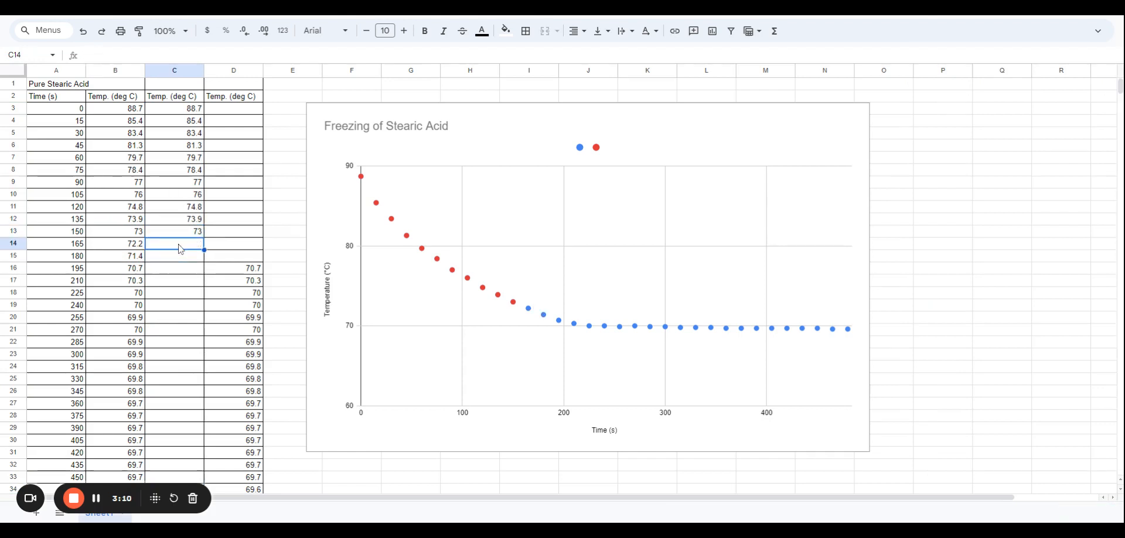
click(189, 111)
key(Delete)
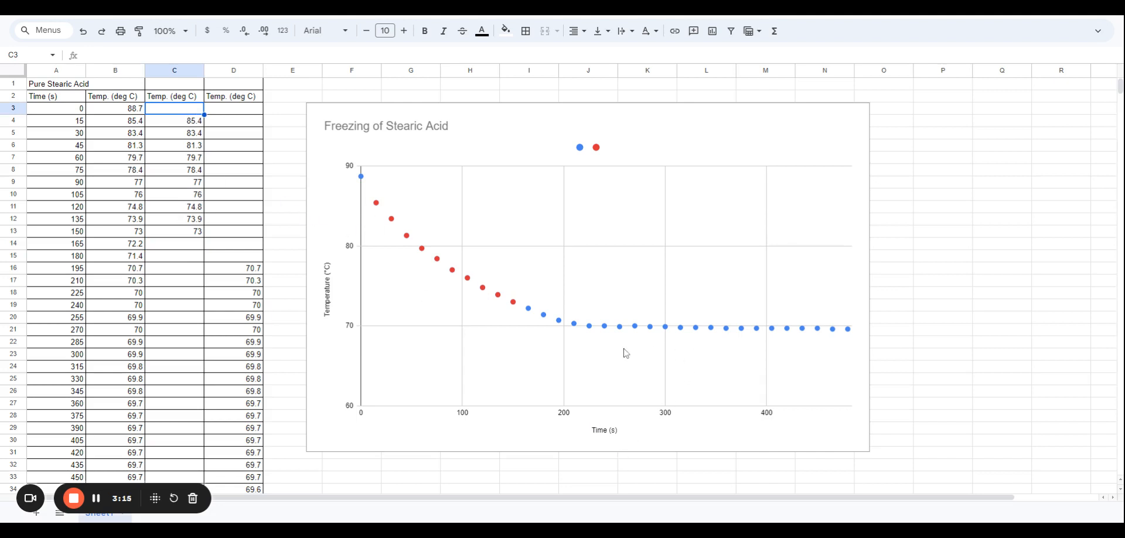
Add D3:D35 as a third series to the scatter chart
click(700, 347)
double_click(704, 339)
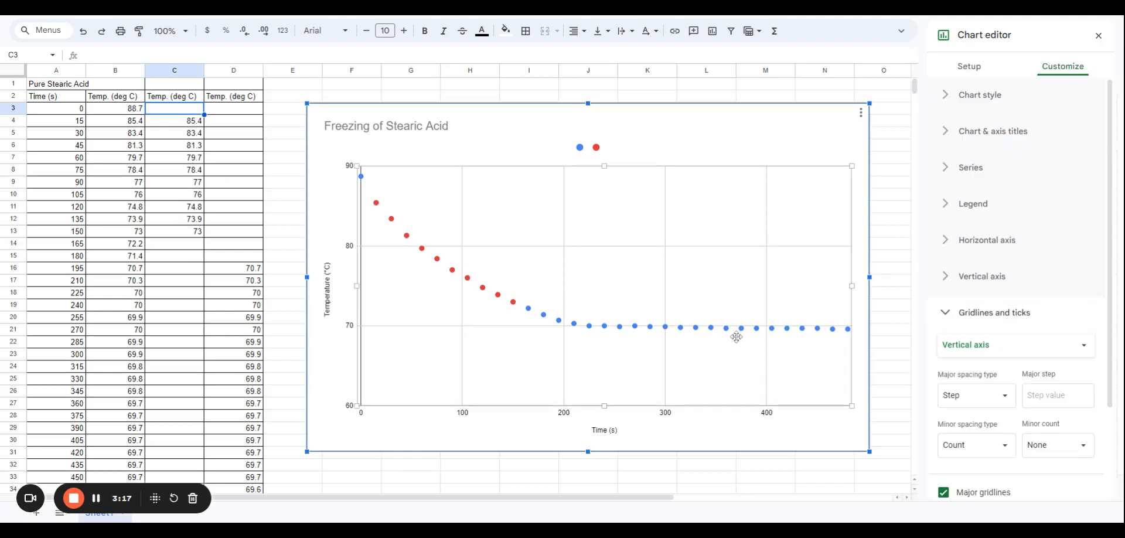
click(969, 71)
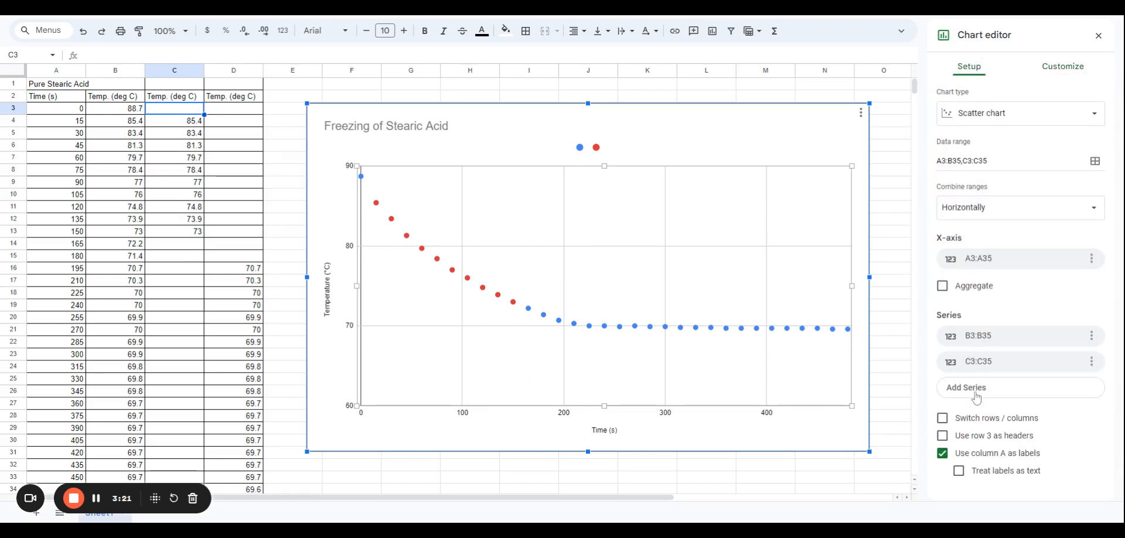
click(975, 397)
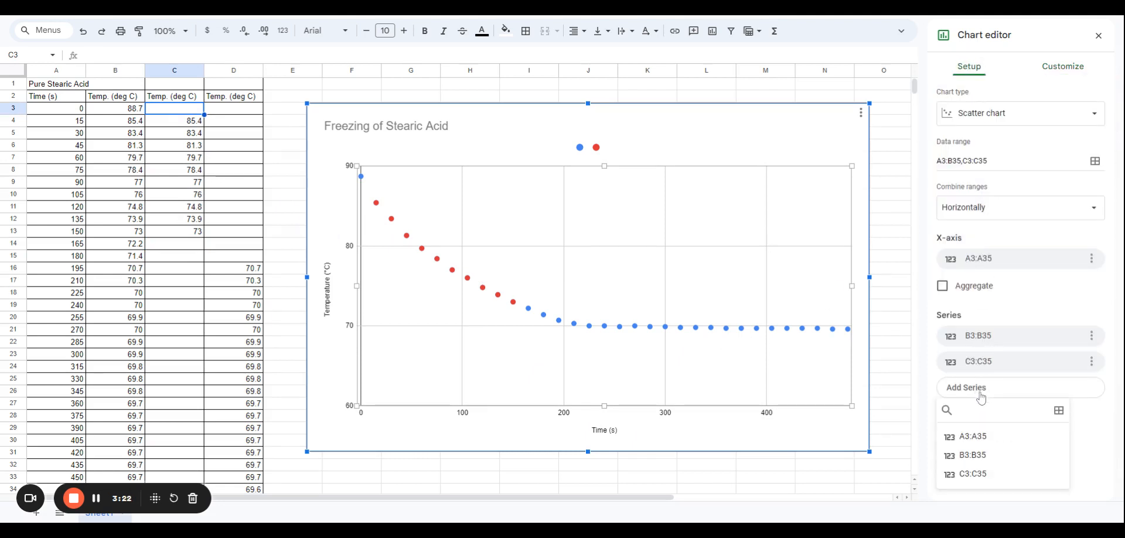
click(1058, 412)
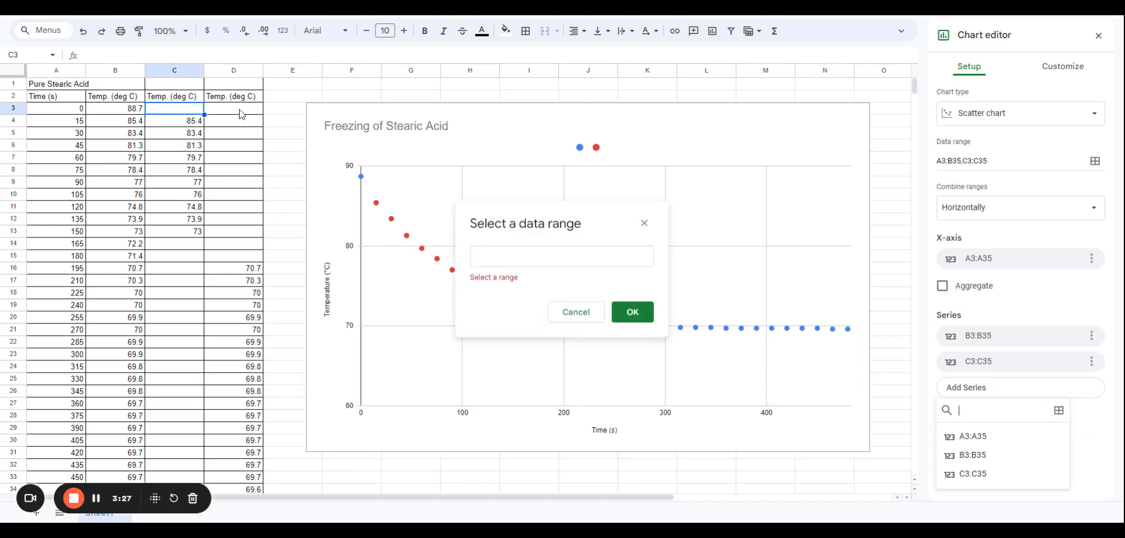
drag(241, 108, 250, 476)
drag(240, 489, 241, 417)
click(633, 300)
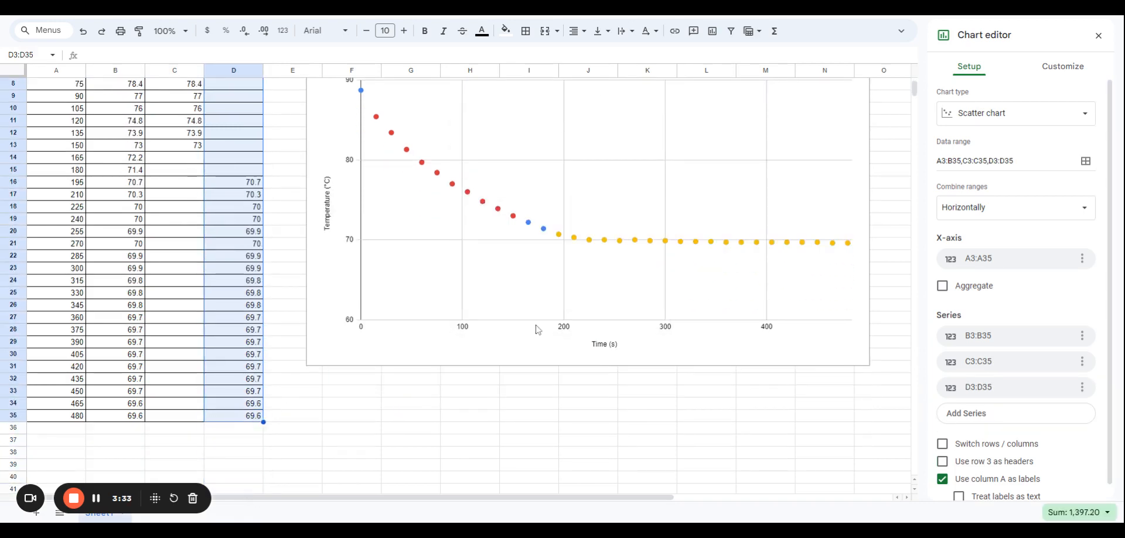
Clear cell D16 in the third temperature column
click(564, 237)
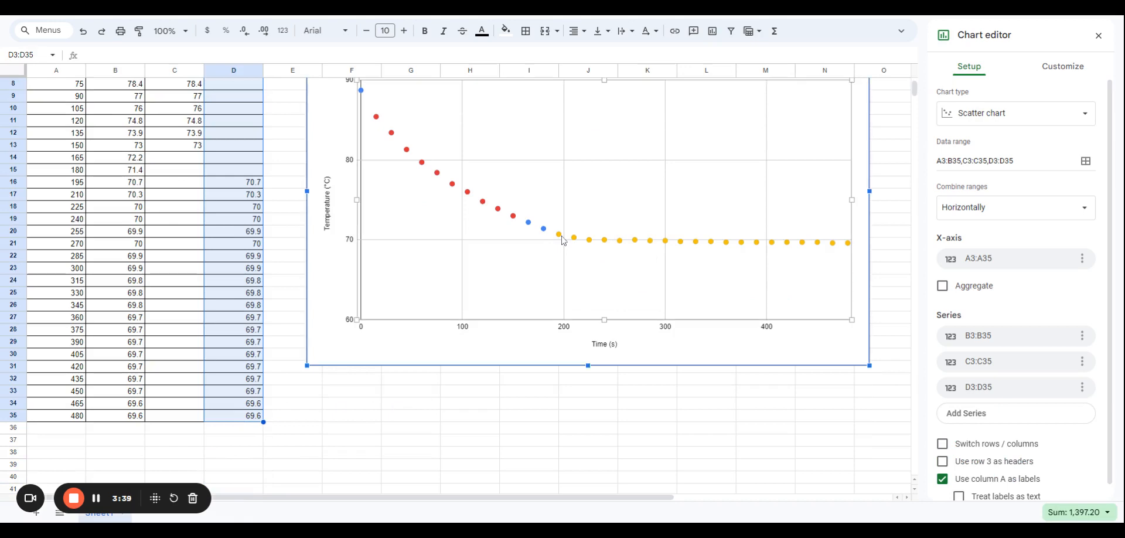
scroll(190, 293, up, 2)
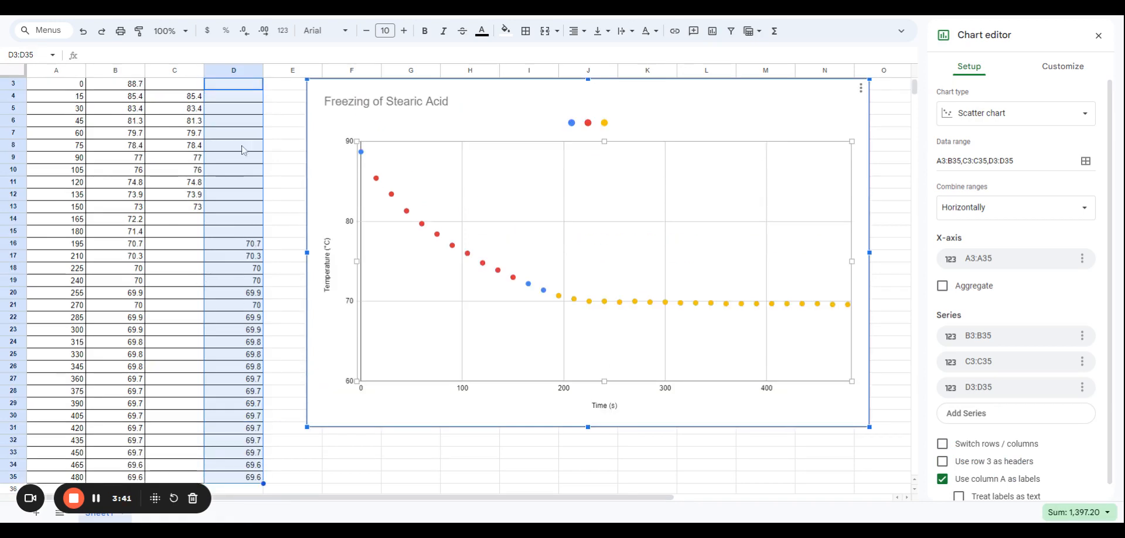
click(237, 242)
key(Delete)
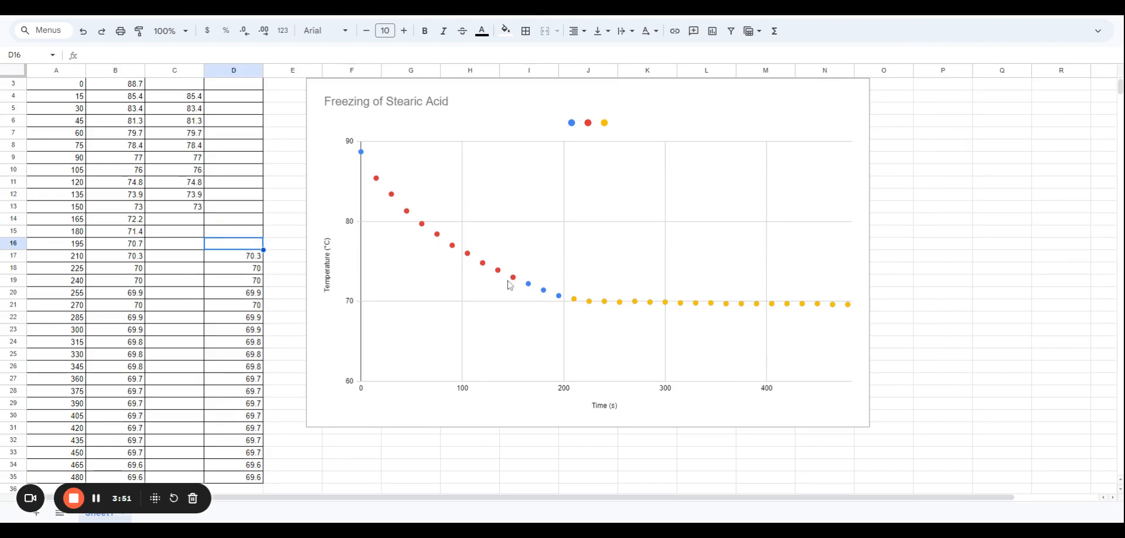
Add a linear trendline to the red data series 2 and label it with its equation
double_click(453, 246)
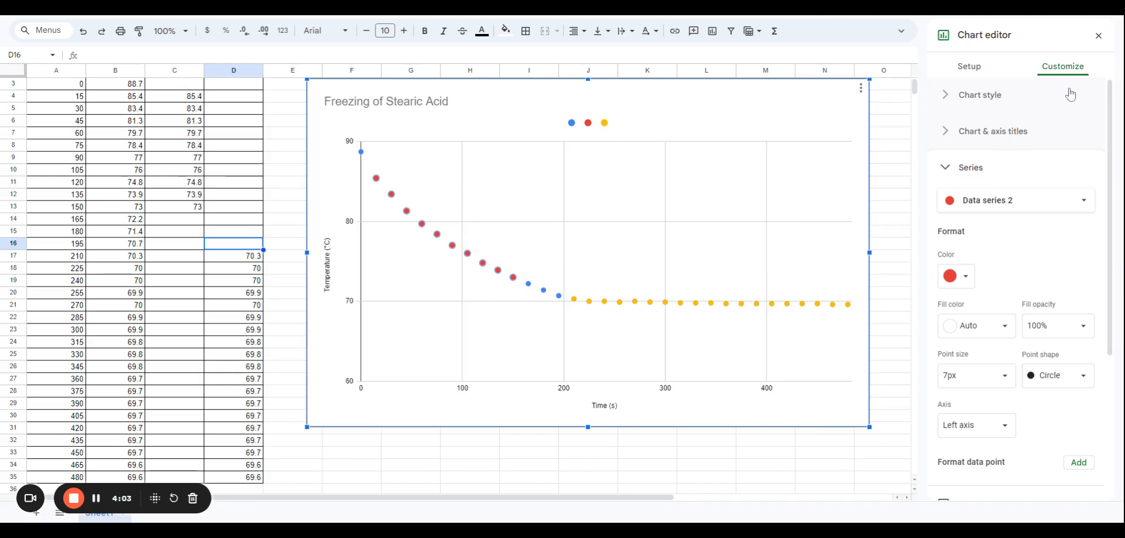
scroll(1044, 185, down, 2)
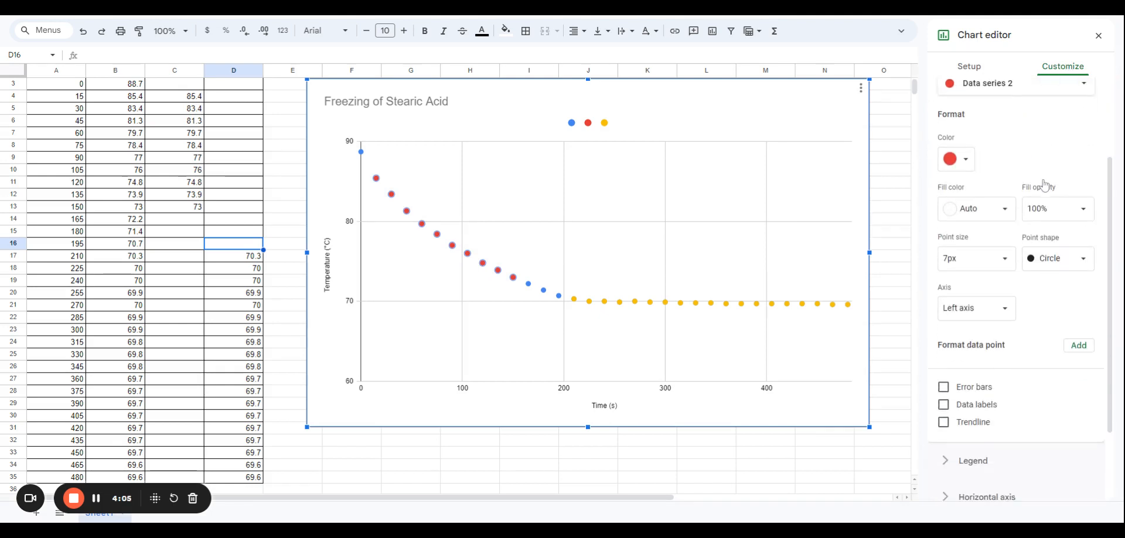
scroll(1044, 406, down, 1)
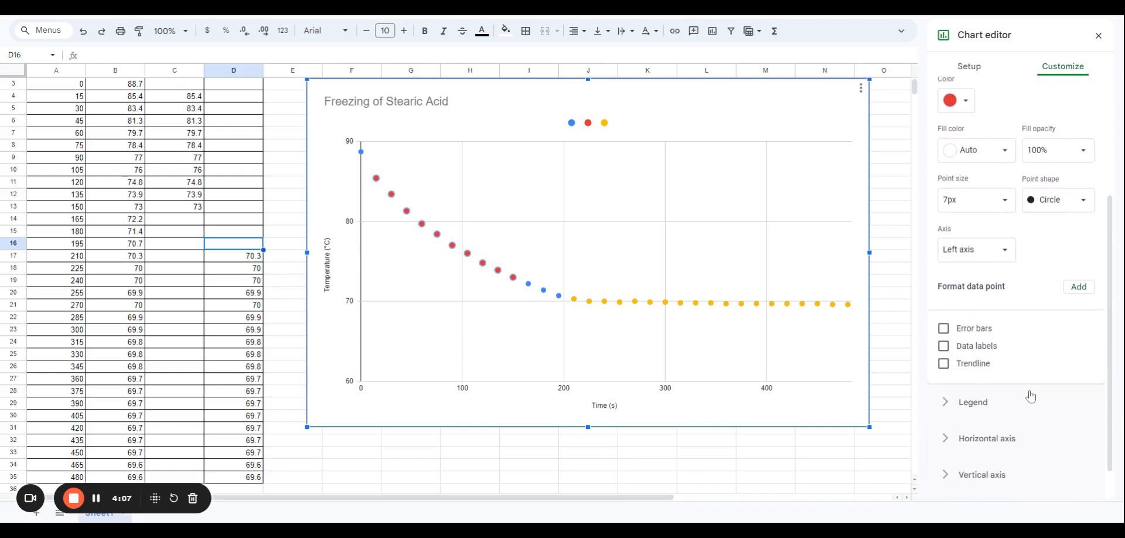
click(943, 364)
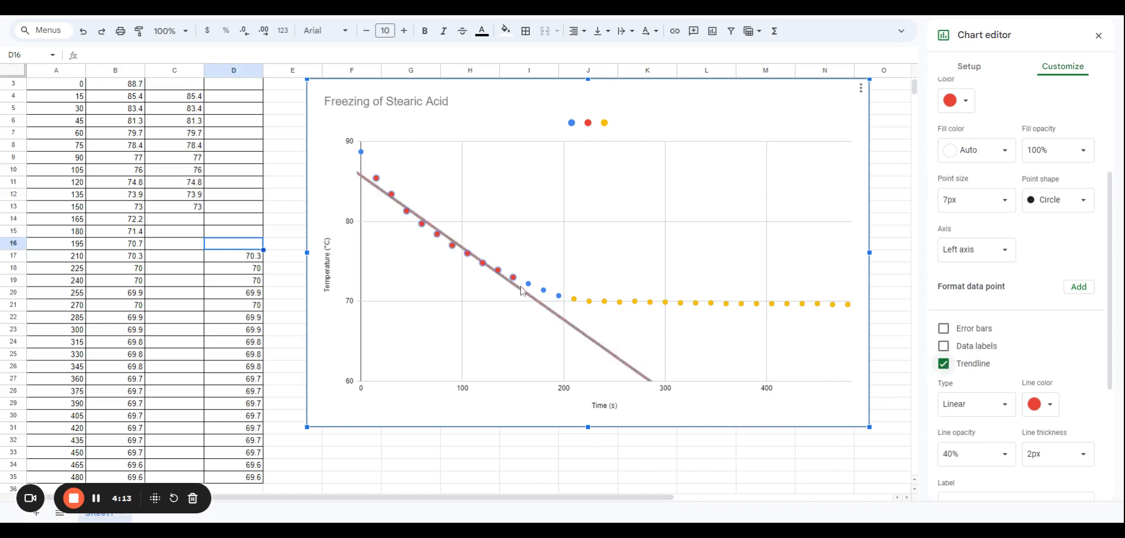
scroll(1078, 388, down, 2)
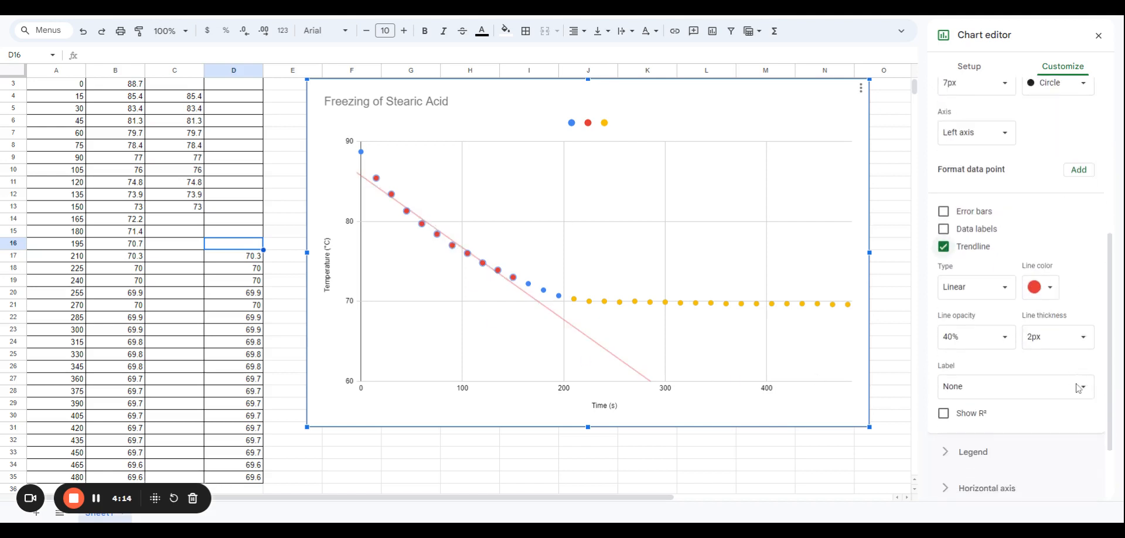
click(1044, 393)
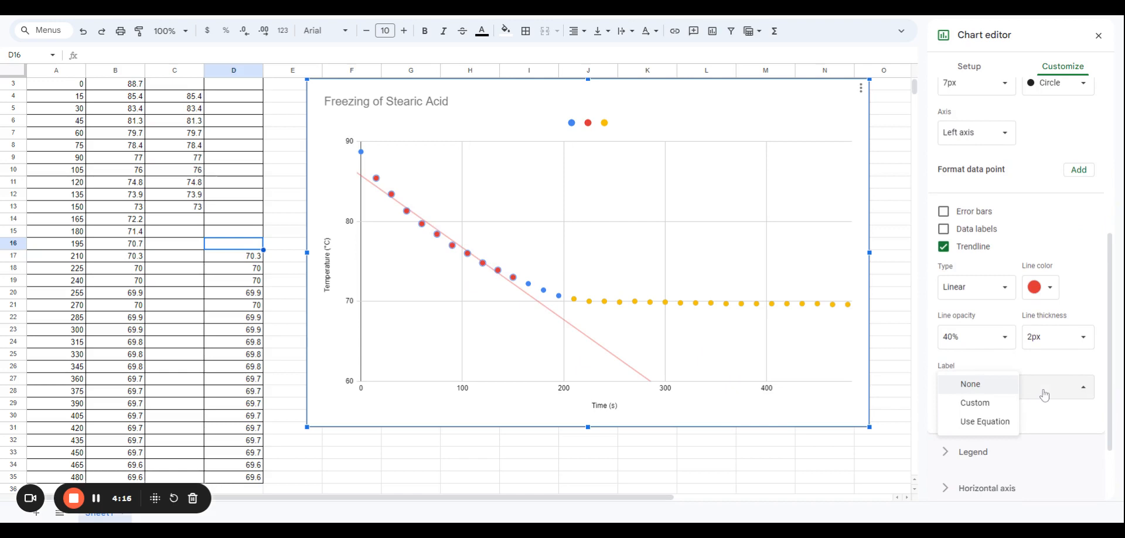
click(990, 423)
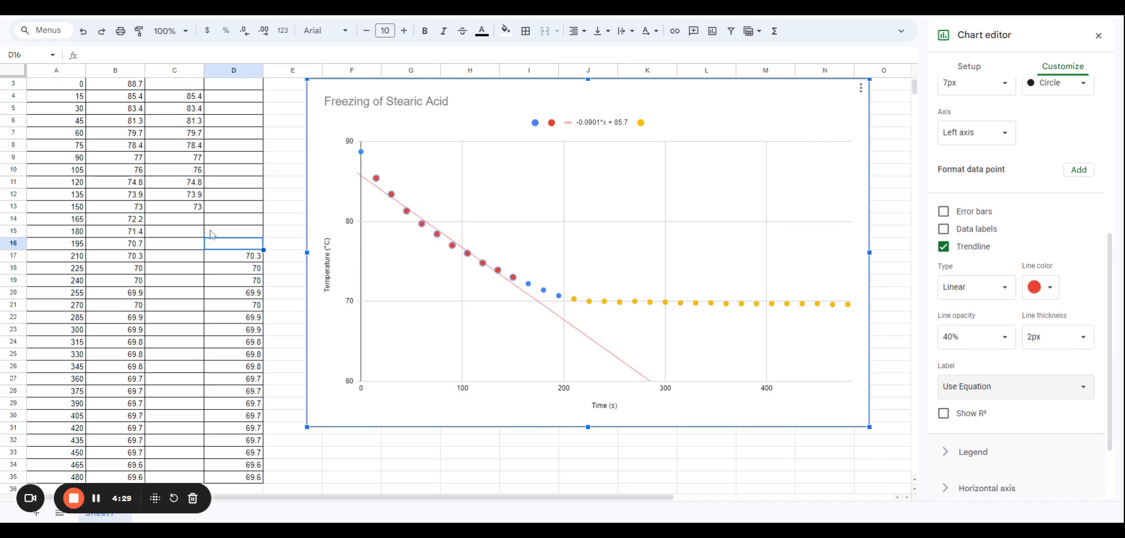
Clear cells C13 and C12 in the second temperature column
click(182, 208)
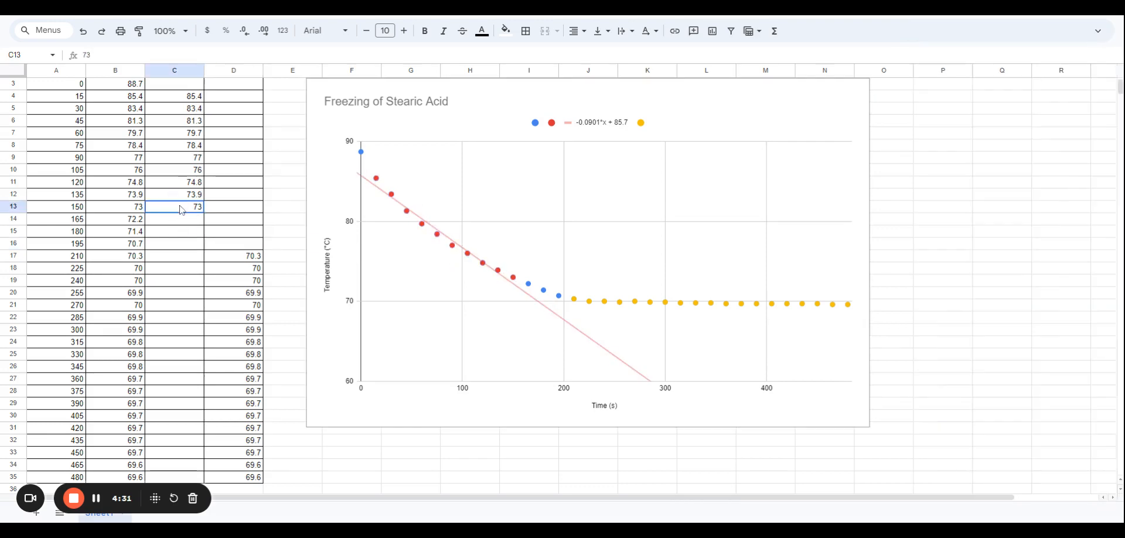
key(Delete)
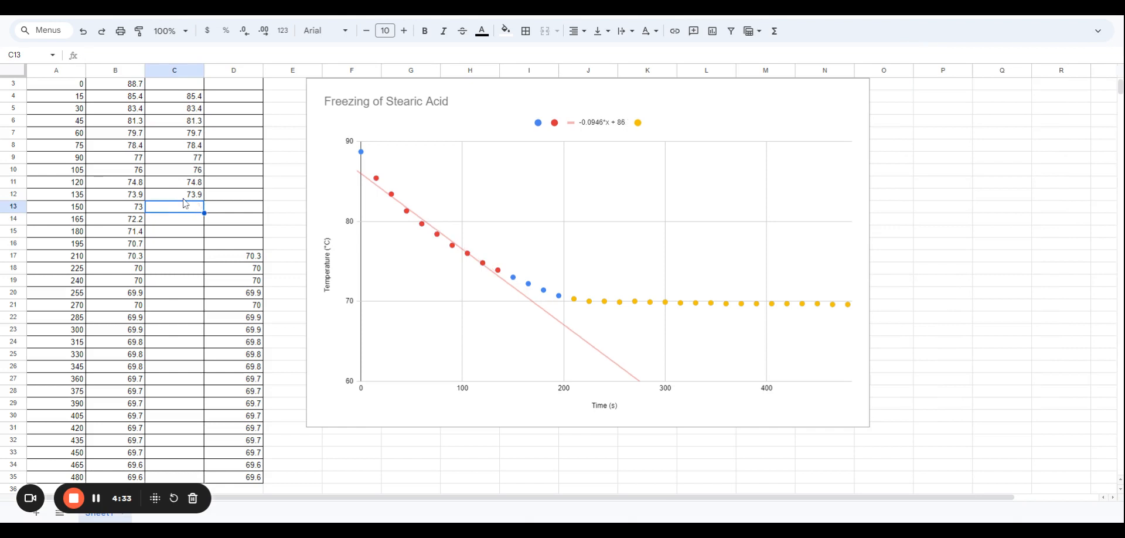
click(183, 200)
key(Delete)
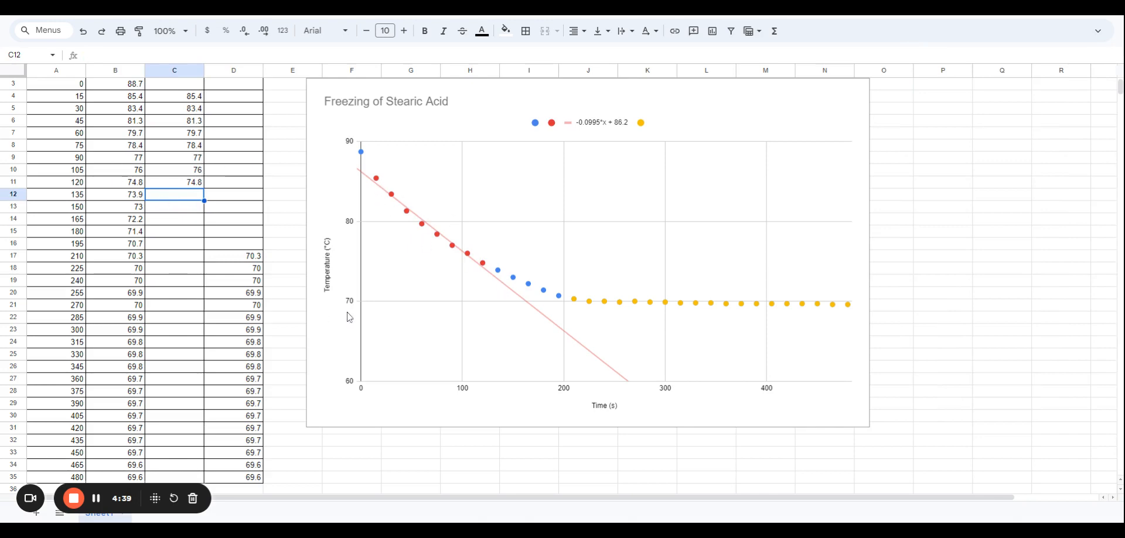
Add a linear trendline to the yellow data series 3 and label it with its equation
double_click(621, 307)
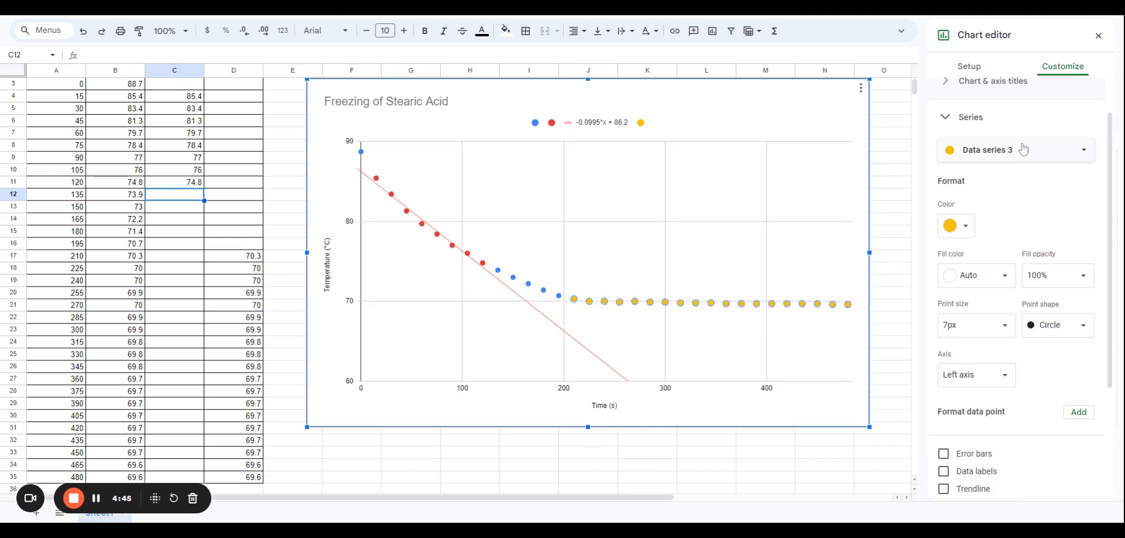
scroll(1019, 445, down, 2)
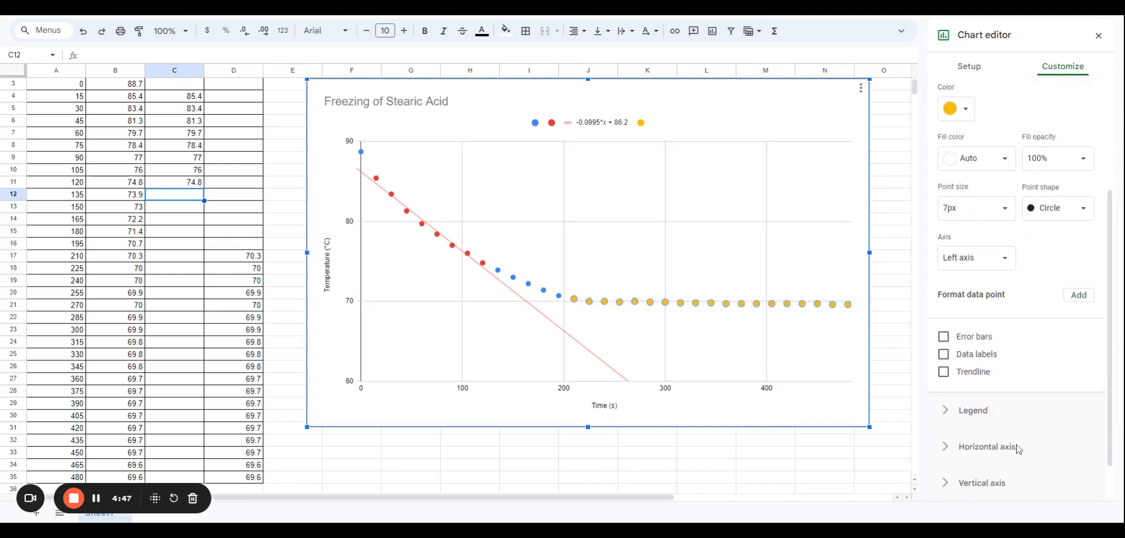
click(974, 375)
scroll(1011, 360, down, 2)
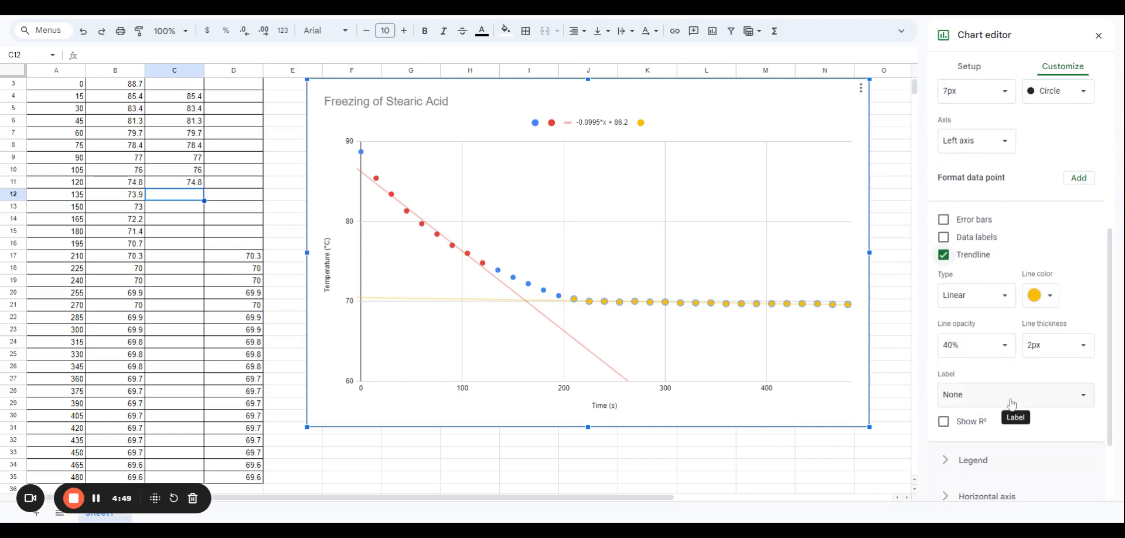
click(1014, 403)
click(1003, 430)
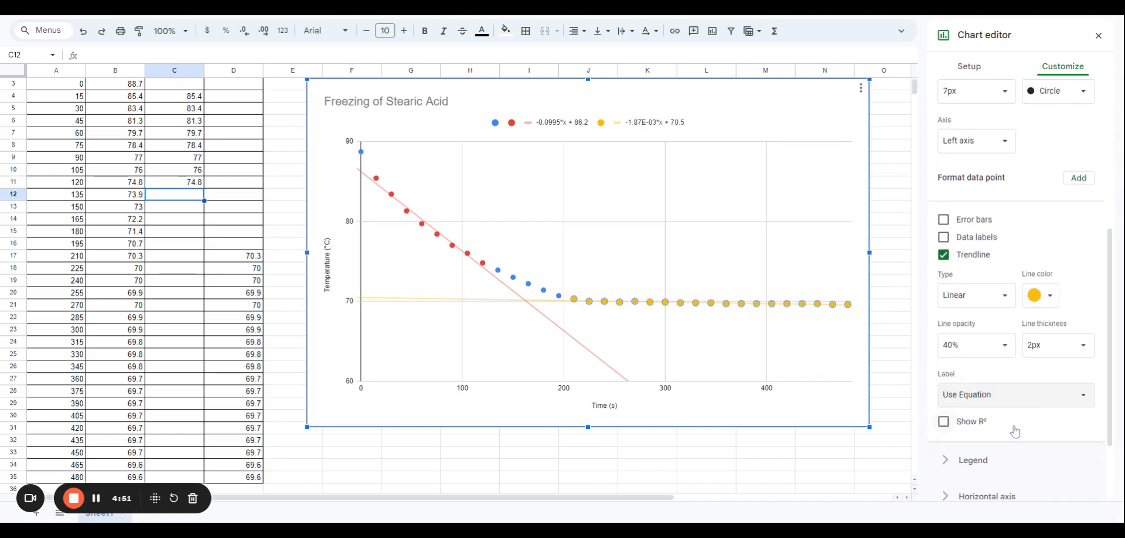